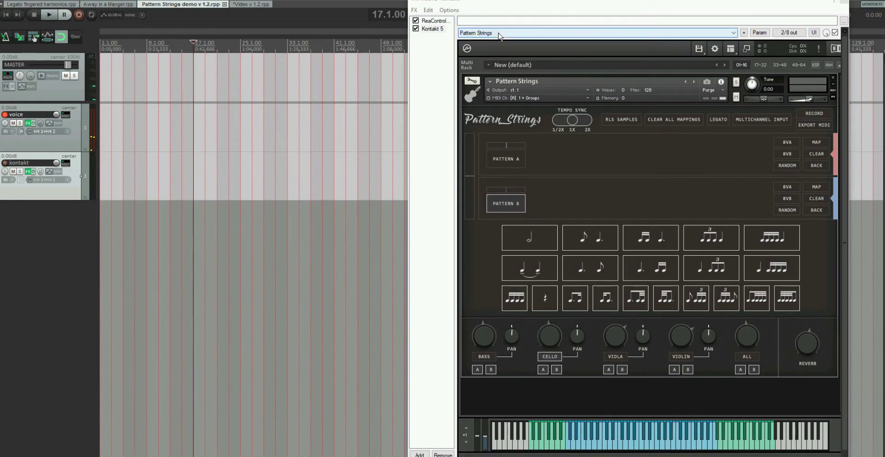
# Move the Kontakt FX window below the main toolbar so the whole Pattern Strings instrument shows.
pyautogui.moveTo(286, 192); pyautogui.dragTo(213, 177)
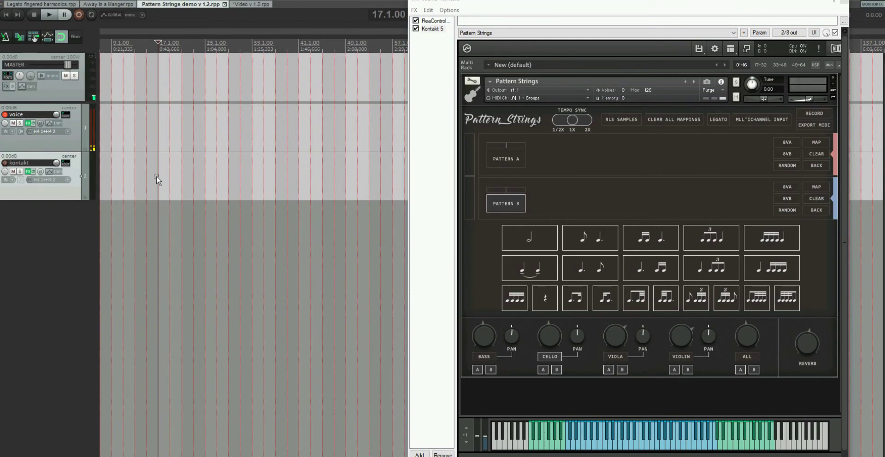
pyautogui.moveTo(472, 6); pyautogui.dragTo(477, 51)
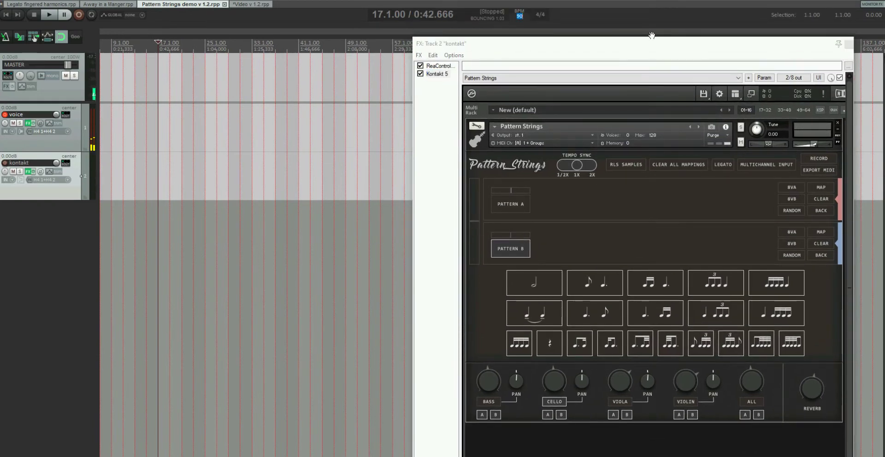
# Set the tempo to 50 BPM and add half-note and eighth-plus-dotted-quarter rhythms to Pattern B.
pyautogui.press('space')
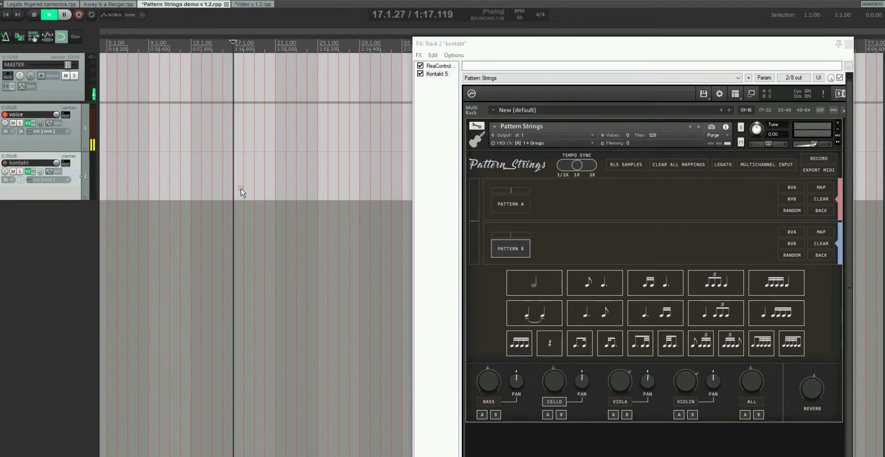
pyautogui.press('space')
pyautogui.click(534, 283)
pyautogui.click(590, 284)
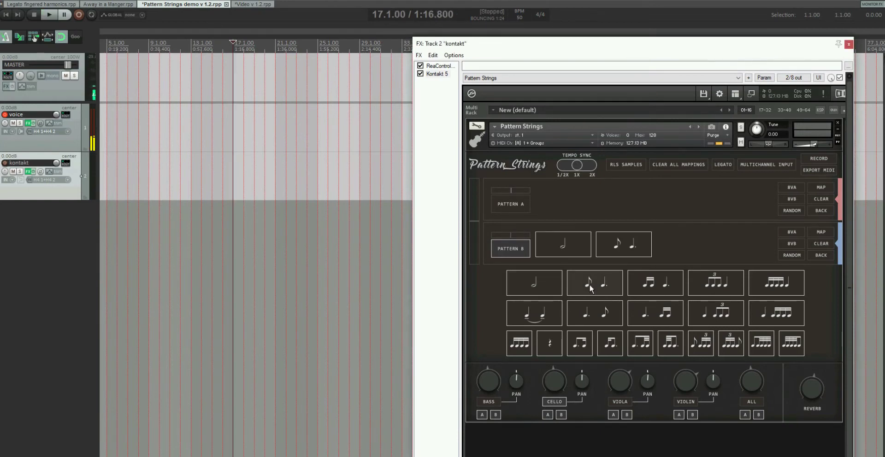
# Create a MIDI item across bars 17–21 holding one long note transposed down to C2.
pyautogui.moveTo(239, 184); pyautogui.dragTo(264, 176)
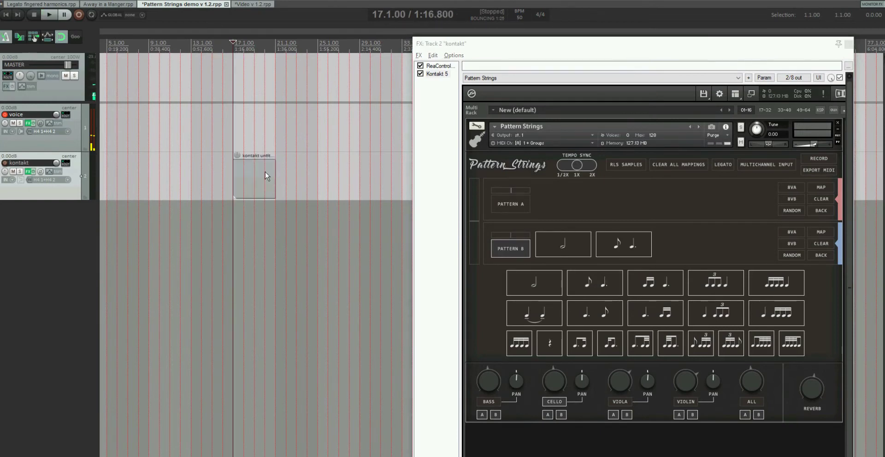
pyautogui.doubleClick(264, 176)
pyautogui.moveTo(65, 329); pyautogui.dragTo(376, 328)
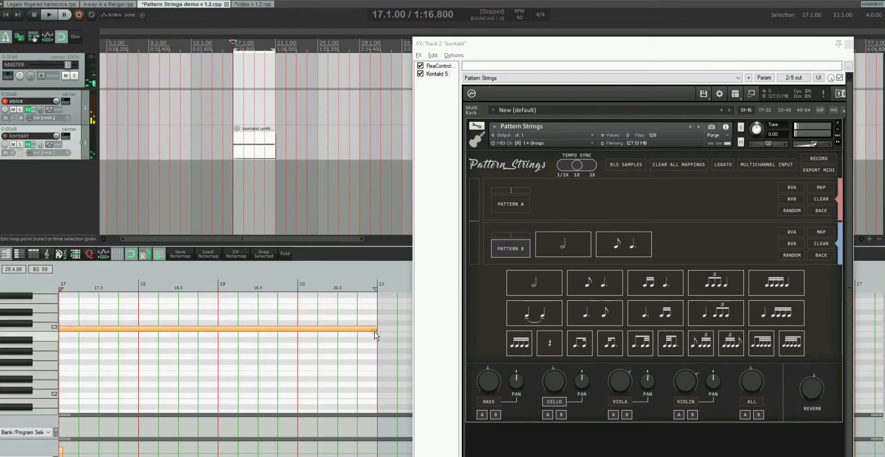
pyautogui.hotkey('ctrl', 'Down')
# Audition Pattern B over the sustained note, then add another rhythm cell to Pattern B.
pyautogui.press('space')
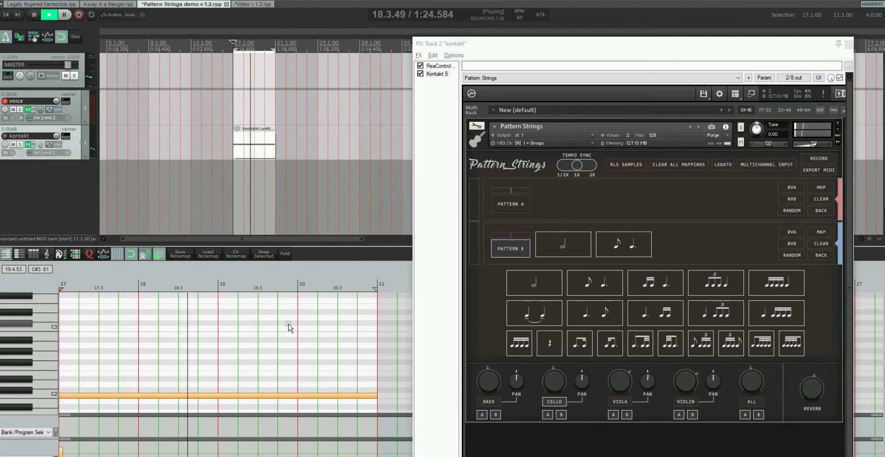
pyautogui.press('space')
pyautogui.click(609, 342)
# Add a second quick rhythm cell to Pattern B and audition it.
pyautogui.click(611, 342)
pyautogui.press('space')
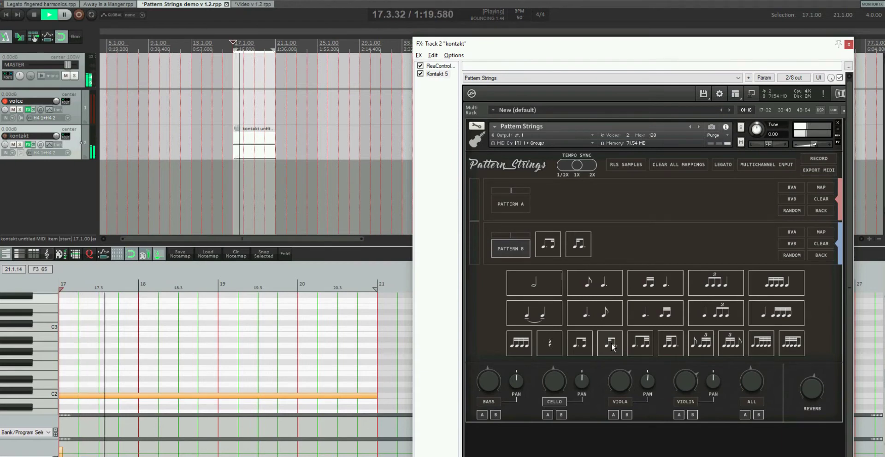
pyautogui.press('space')
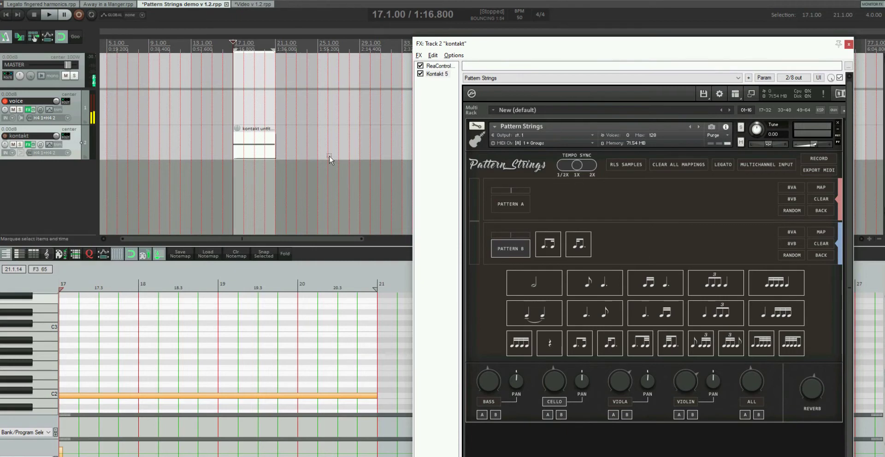
# Switch Pattern Strings Tempo Sync to 2X and play the chord with the faster pattern.
pyautogui.click(585, 164)
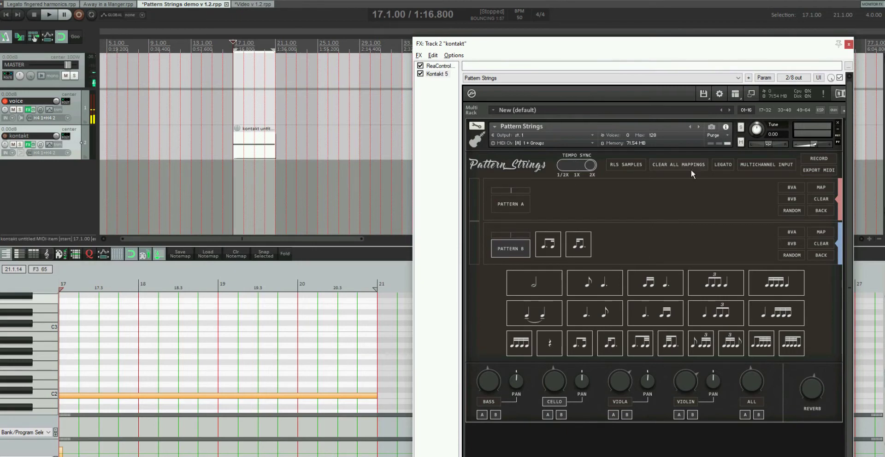
pyautogui.click(256, 148)
pyautogui.press('space')
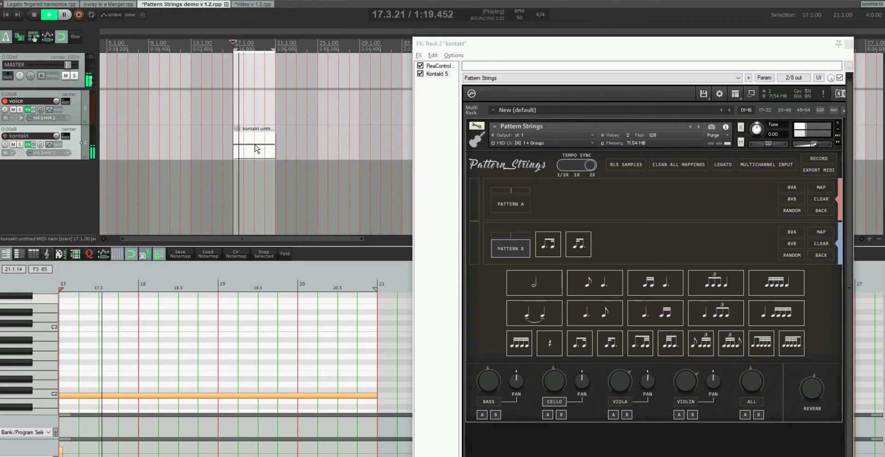
pyautogui.press('space')
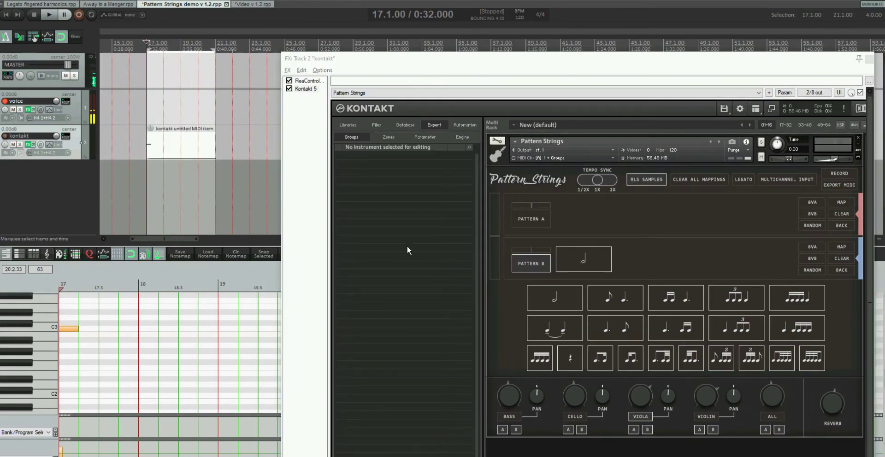
# Preview the short C3 note with Pattern B, then set a 17.2–17.4 time selection in the MIDI editor.
pyautogui.press('space')
pyautogui.press('space')
pyautogui.press('space')
pyautogui.press('space')
pyautogui.moveTo(119, 323); pyautogui.dragTo(89, 340)
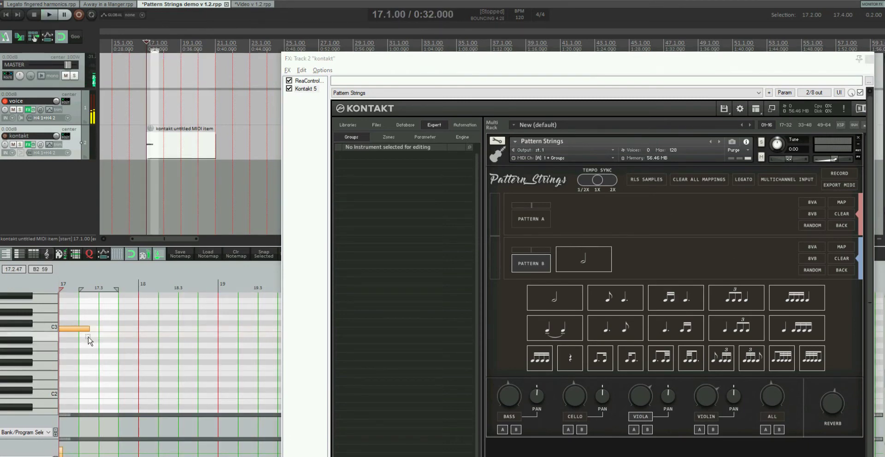
pyautogui.click(178, 137)
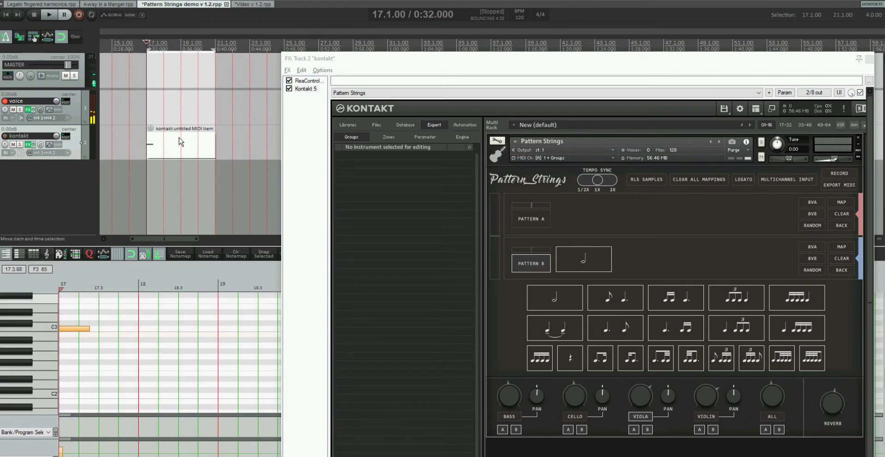
pyautogui.press('space')
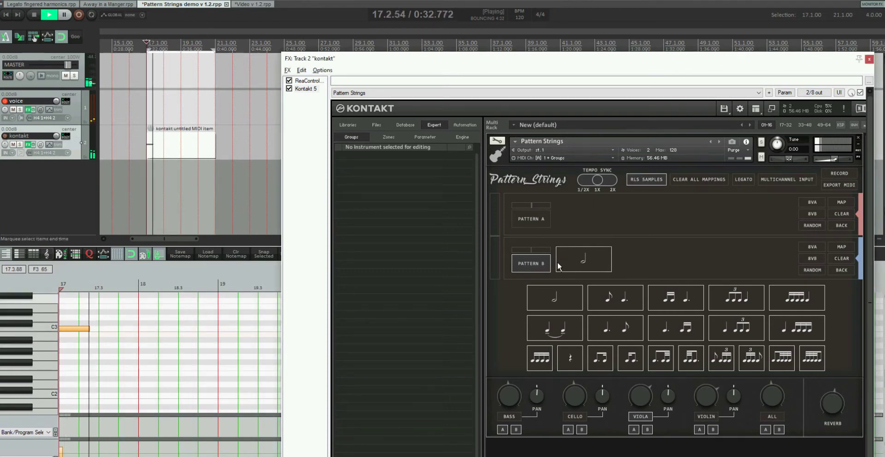
pyautogui.press('space')
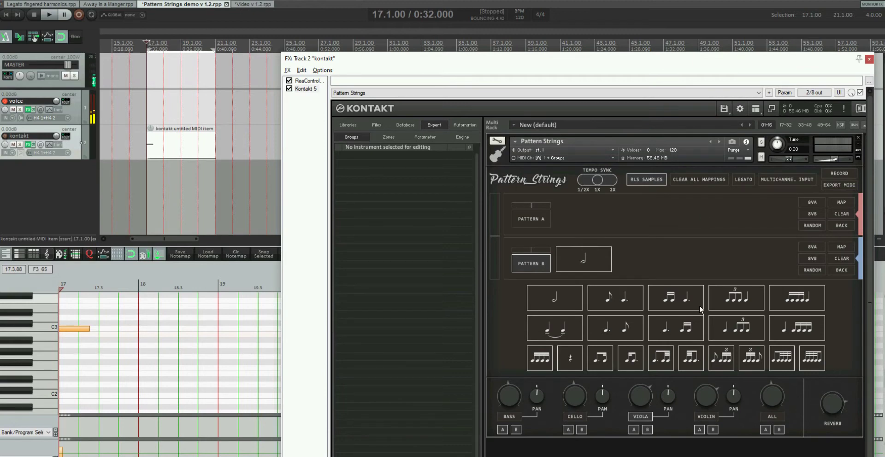
pyautogui.press('space')
pyautogui.press('space')
pyautogui.moveTo(80, 288); pyautogui.dragTo(116, 287)
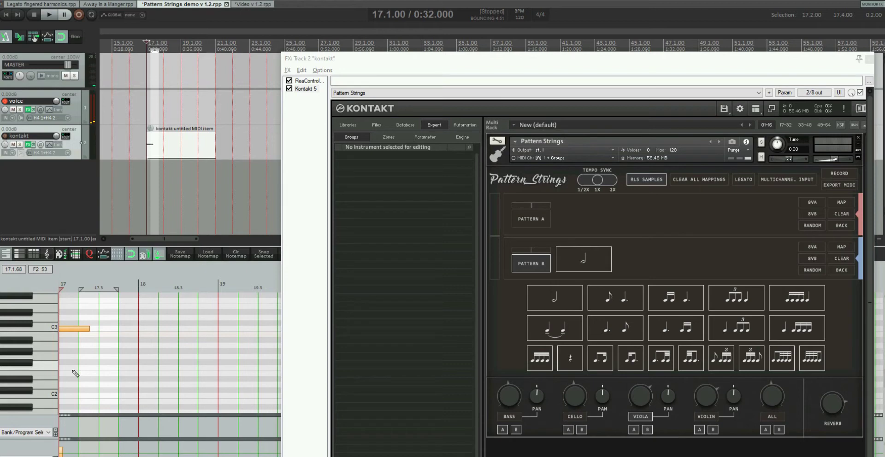
# Add a second chord note below C3 and listen to the two-note chord.
pyautogui.click(74, 376)
pyautogui.press('space')
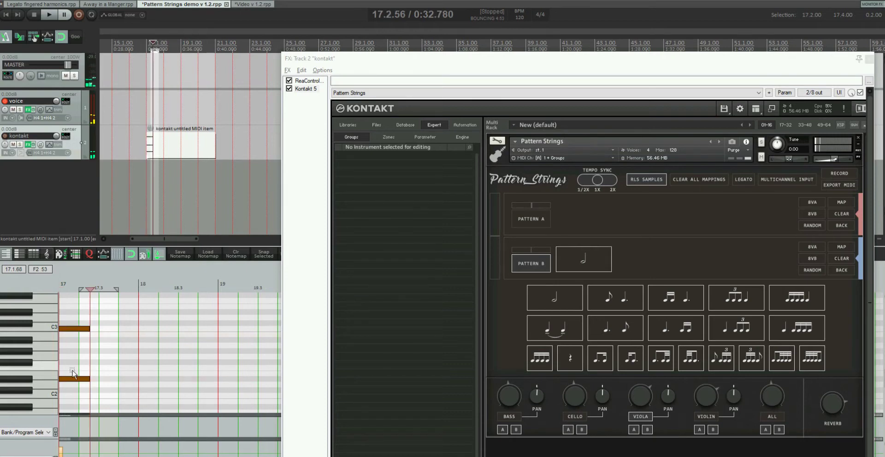
pyautogui.scroll(-3, 153, 374)
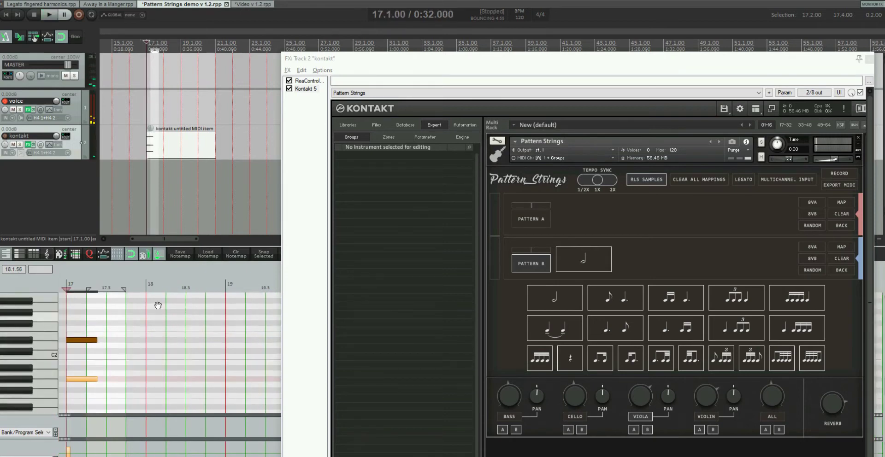
pyautogui.press('space')
pyautogui.press('space')
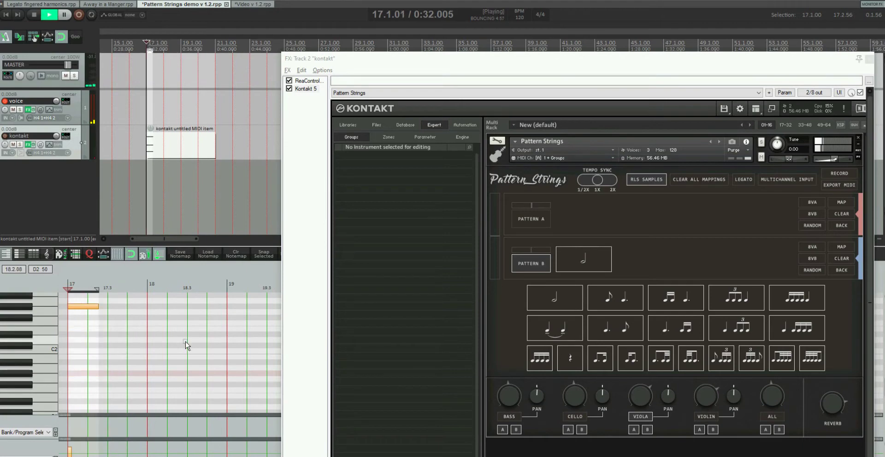
pyautogui.scroll(5, 167, 348)
pyautogui.scroll(-1, 159, 357)
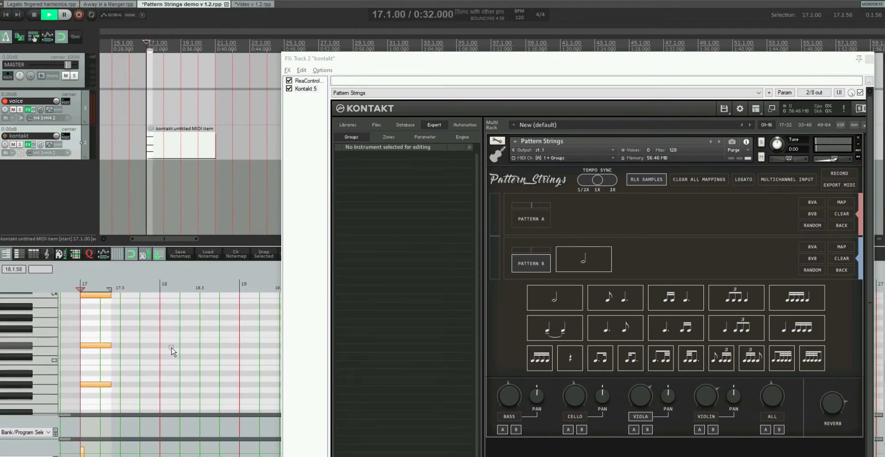
pyautogui.press('space')
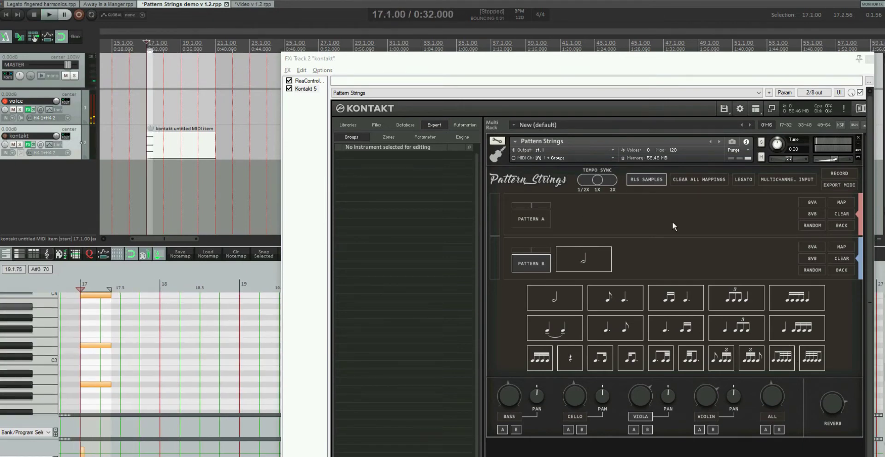
# Move the time selection to 17.2–17.3 and audition the three-note chord.
pyautogui.moveTo(119, 290)
pyautogui.mouseDown()
pyautogui.moveTo(95, 290)
pyautogui.moveTo(118, 314)
pyautogui.mouseUp()
pyautogui.scroll(3, 174, 357)
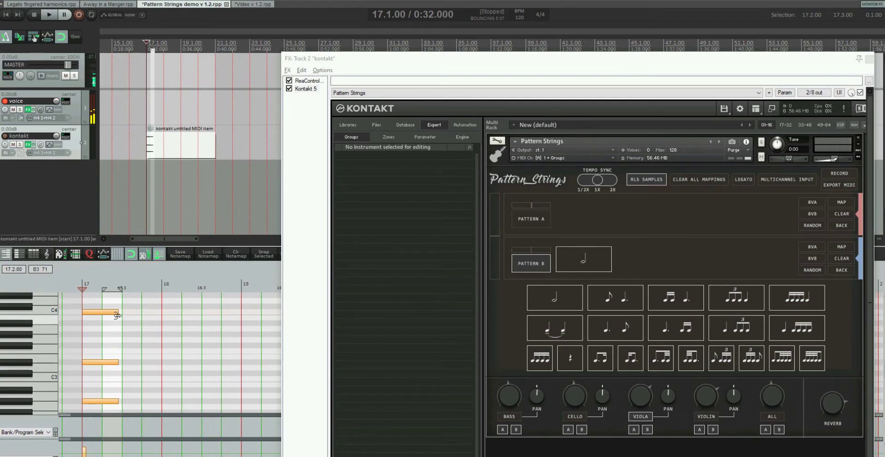
pyautogui.press('space')
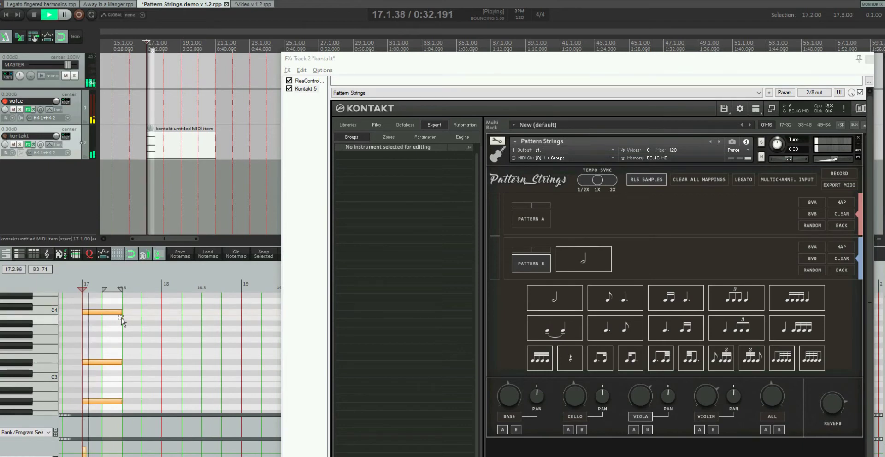
pyautogui.press('space')
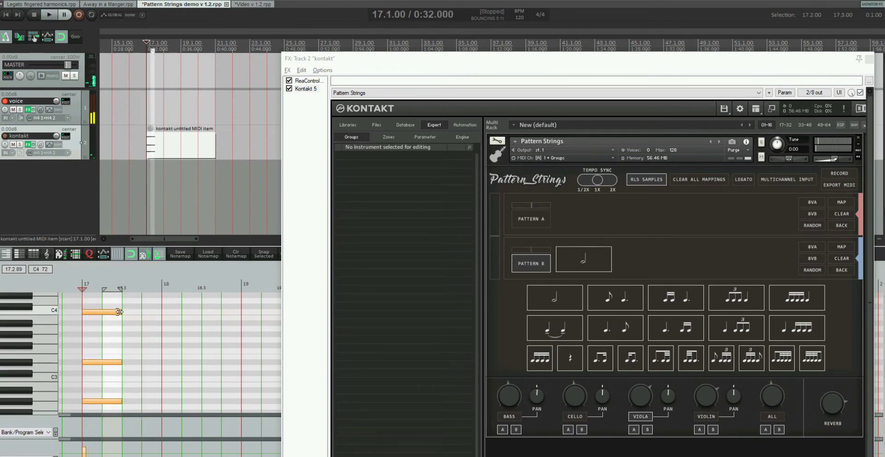
# Shorten the three chord notes, then lengthen them slightly, auditioning each change.
pyautogui.moveTo(121, 317); pyautogui.dragTo(100, 328)
pyautogui.press('space')
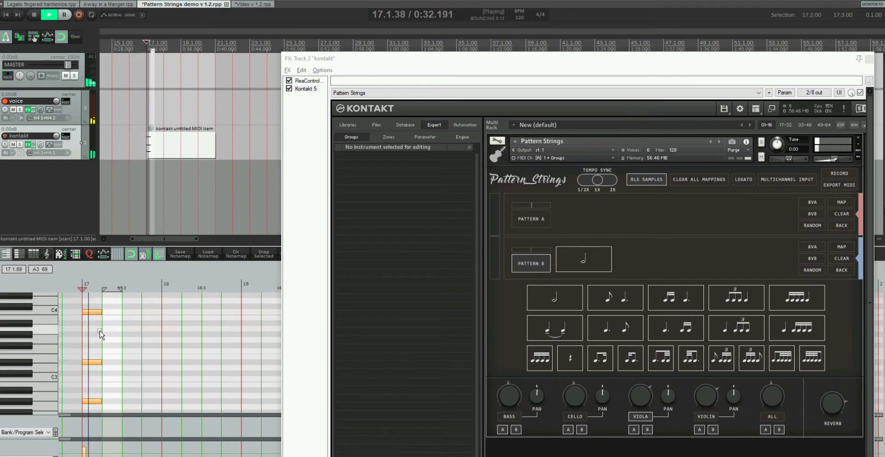
pyautogui.press('space')
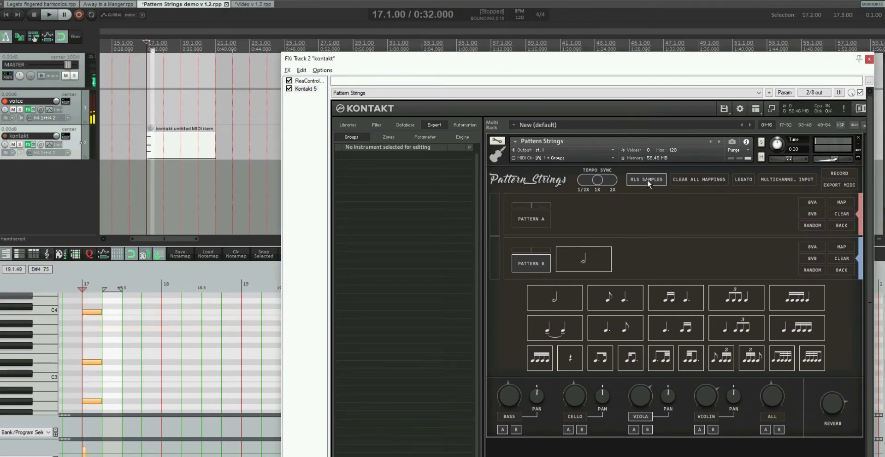
pyautogui.press('space')
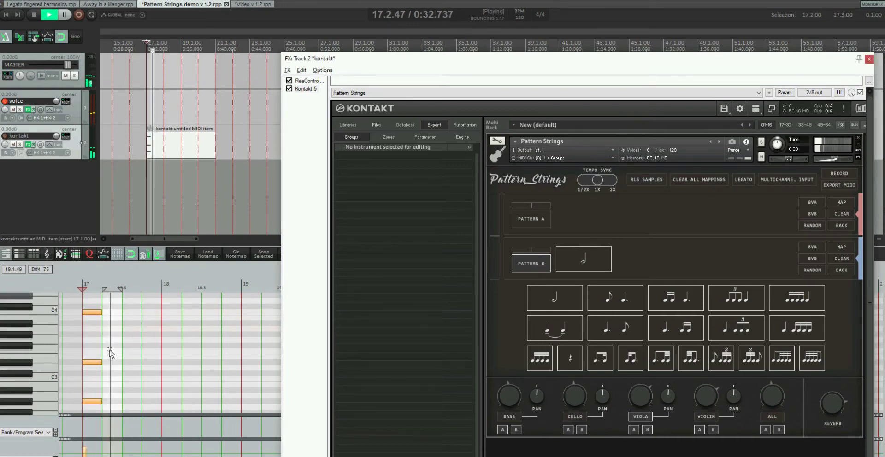
pyautogui.press('space')
pyautogui.moveTo(99, 314); pyautogui.dragTo(102, 314)
pyautogui.press('space')
pyautogui.press('space')
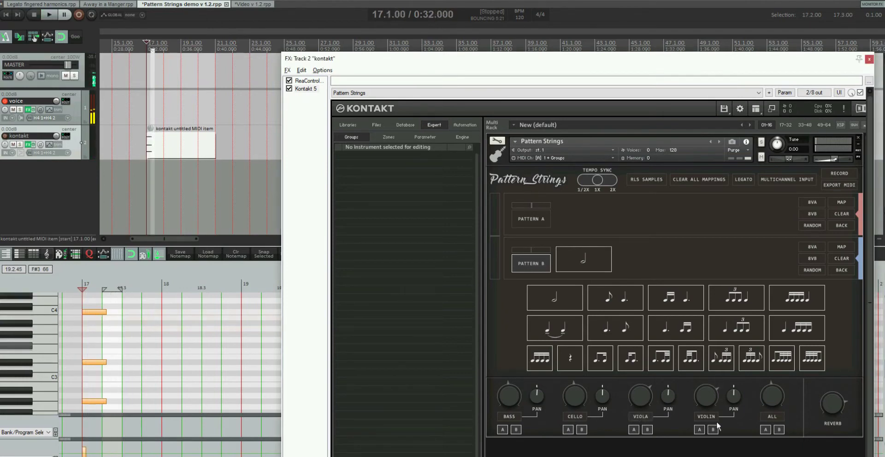
pyautogui.press('space')
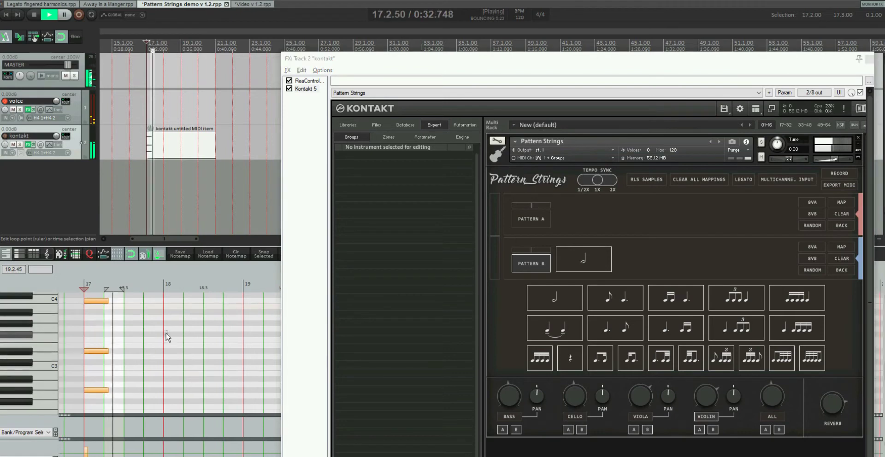
# Transpose the selected chord notes up by semitones and replay to compare.
pyautogui.press('space')
pyautogui.press('Up')
pyautogui.press('Up')
pyautogui.press('Up')
pyautogui.press('Up')
pyautogui.press('space')
pyautogui.scroll(2, 145, 335)
pyautogui.press('Up')
pyautogui.press('Up')
pyautogui.press('Up')
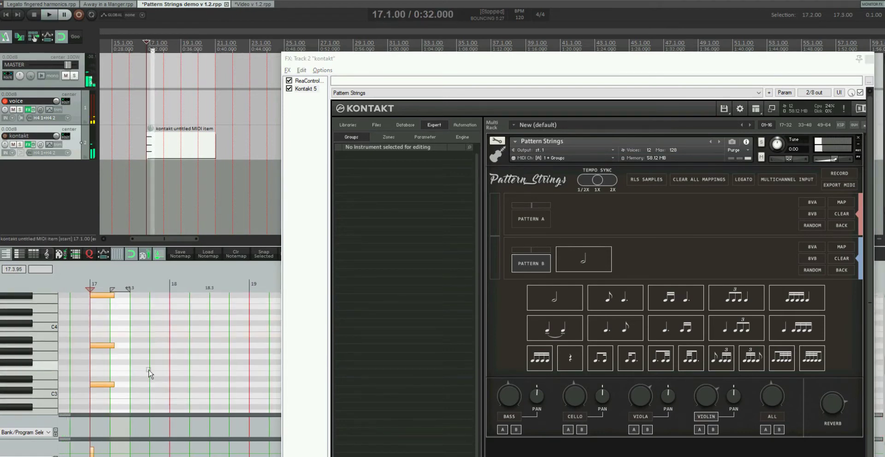
pyautogui.press('space')
pyautogui.scroll(1, 134, 340)
# Raise the middle A3 note several semitones and play the revoiced chord.
pyautogui.click(106, 356)
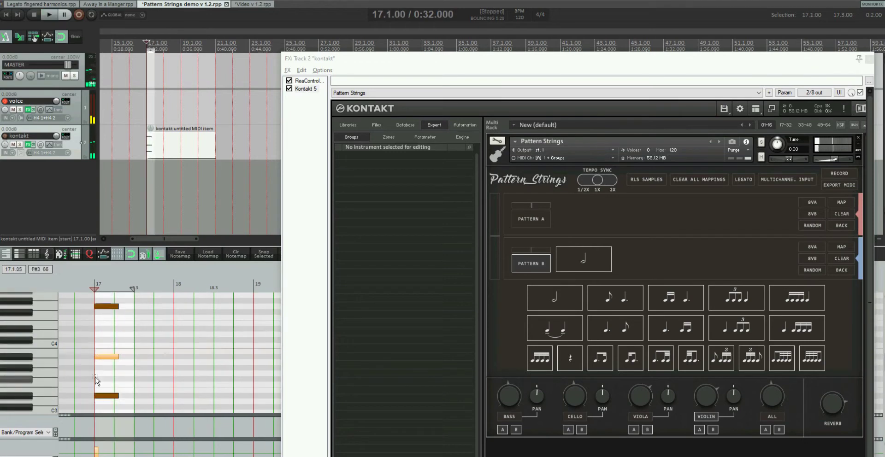
pyautogui.press('Up')
pyautogui.press('Up')
pyautogui.press('Up')
pyautogui.press('Up')
pyautogui.press('space')
pyautogui.press('space')
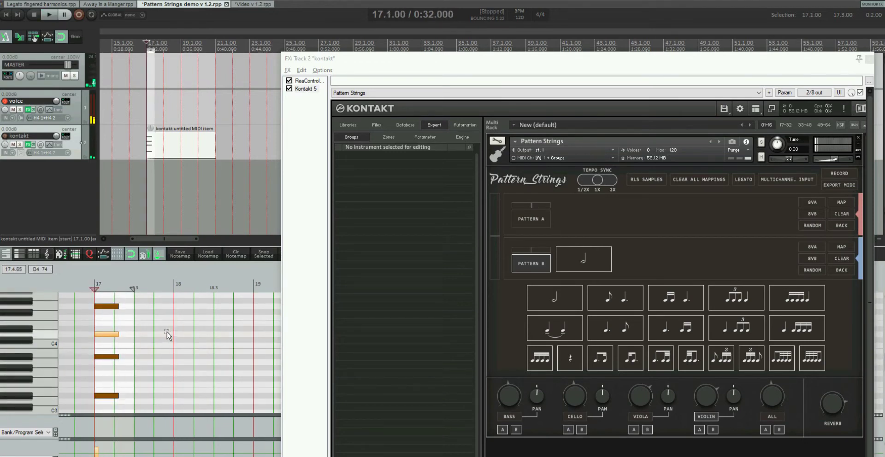
pyautogui.click(632, 184)
pyautogui.press('space')
pyautogui.press('space')
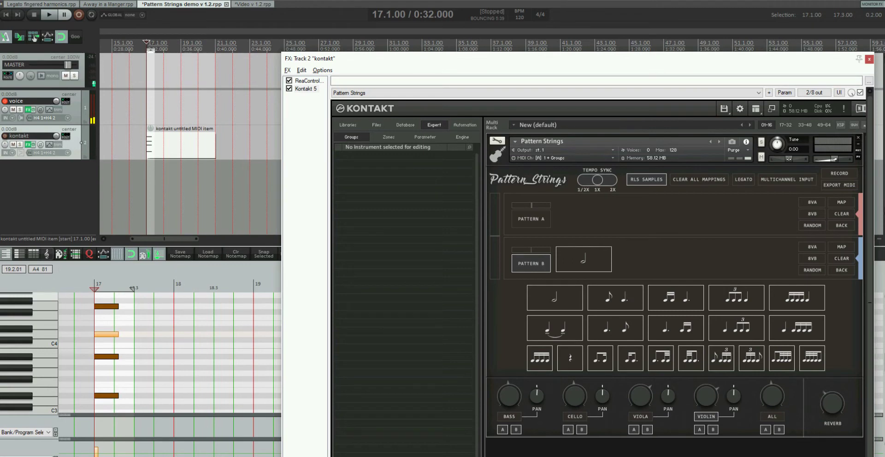
# Audition the revoiced chord through Pattern Strings, replaying it from bar 17.
pyautogui.press('space')
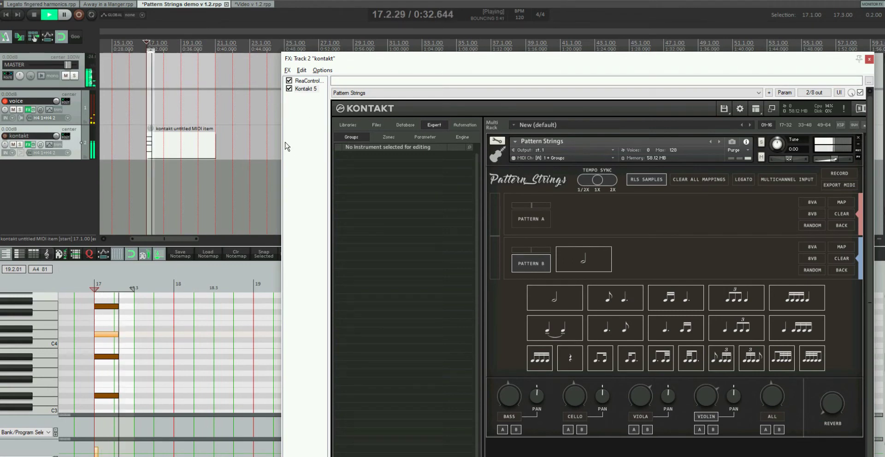
pyautogui.press('space')
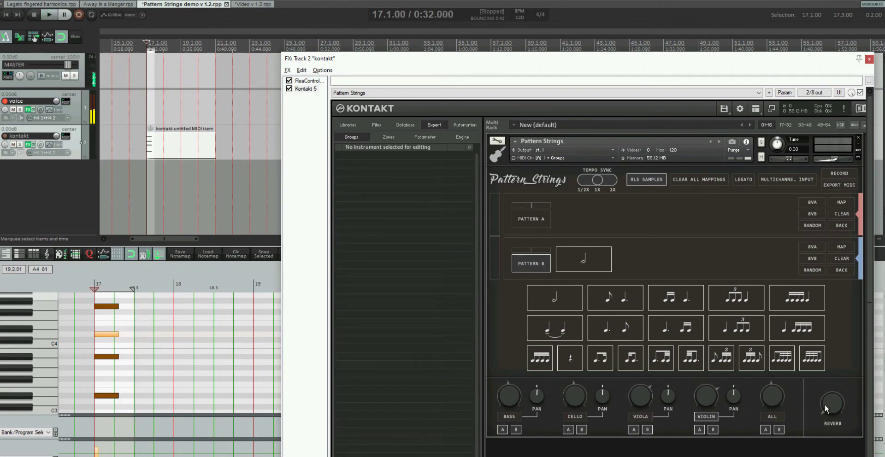
pyautogui.press('space')
pyautogui.press('space')
pyautogui.press('space')
pyautogui.press('space')
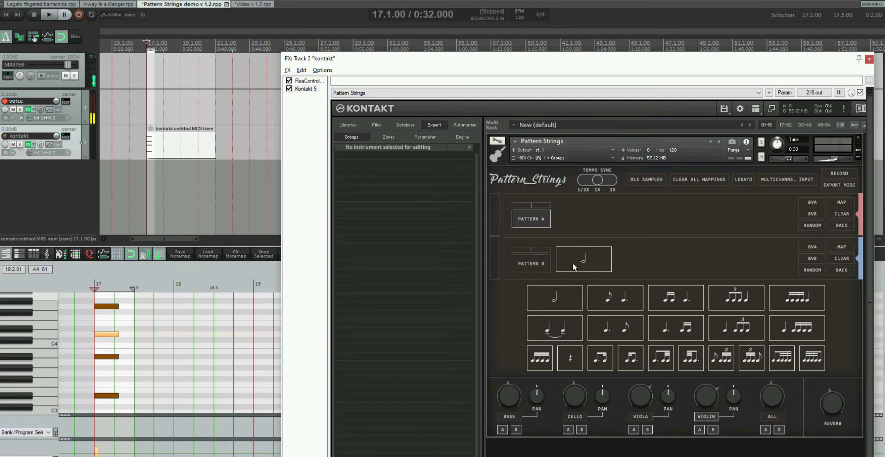
# Add half-note, eighth-plus-dotted-quarter and sixteenths rhythm slots to Pattern A, with dynamics shapes on slots three and four.
pyautogui.click(556, 301)
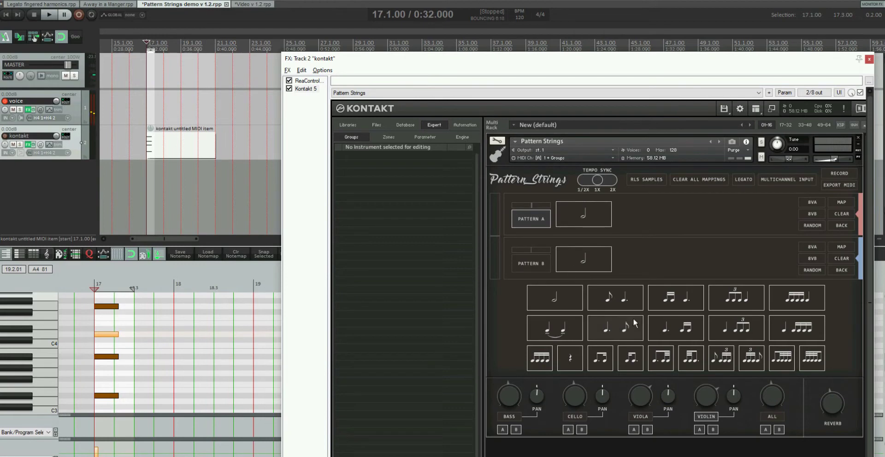
pyautogui.click(620, 304)
pyautogui.click(622, 302)
pyautogui.click(682, 295)
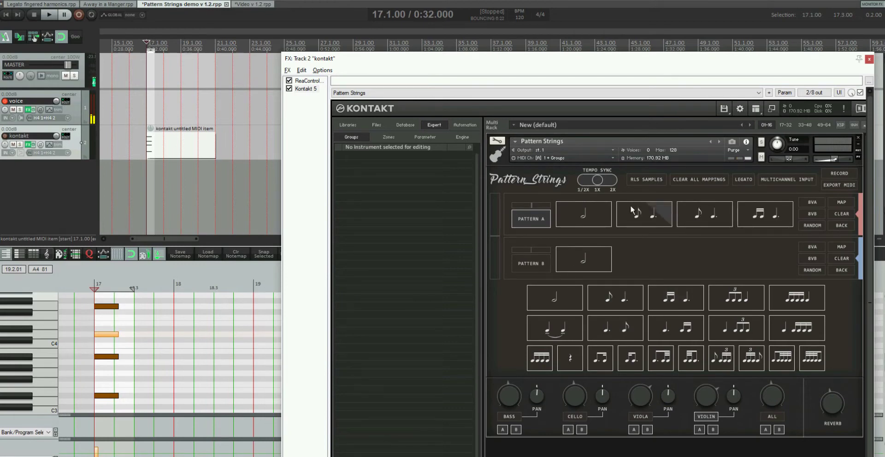
pyautogui.click(695, 212)
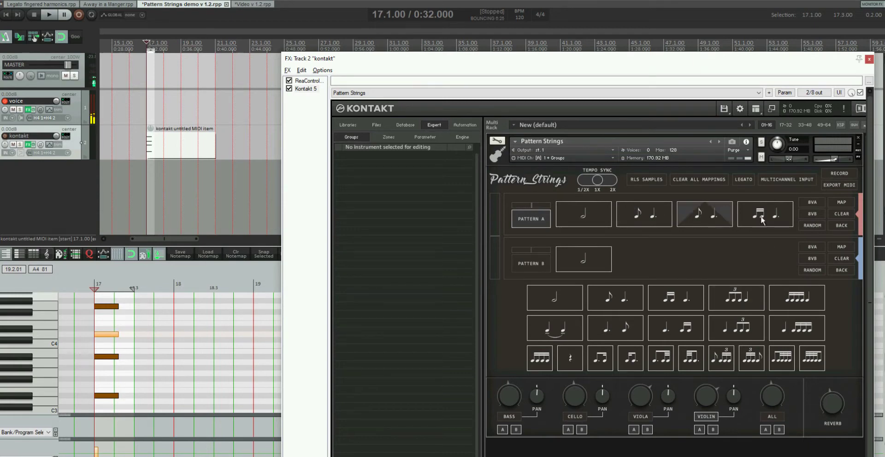
pyautogui.click(780, 219)
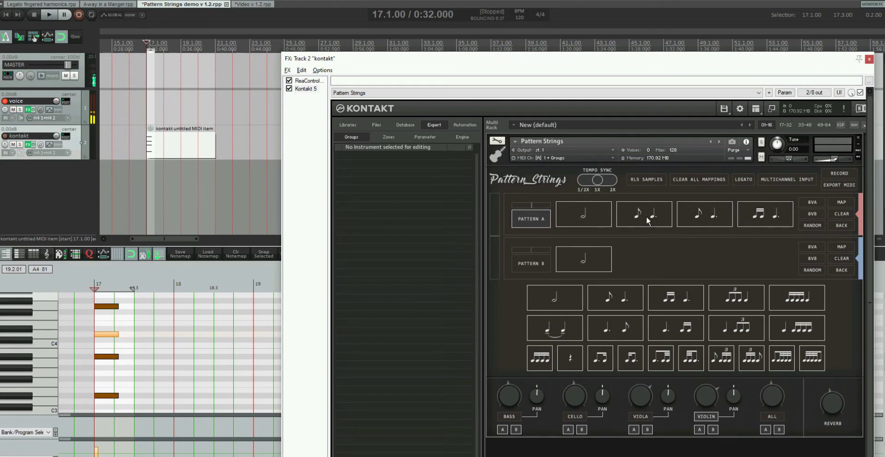
# Clear Patterns A and B, then give Pattern A one eighth-plus-dotted-quarter rhythm.
pyautogui.click(840, 214)
pyautogui.click(841, 261)
pyautogui.click(619, 298)
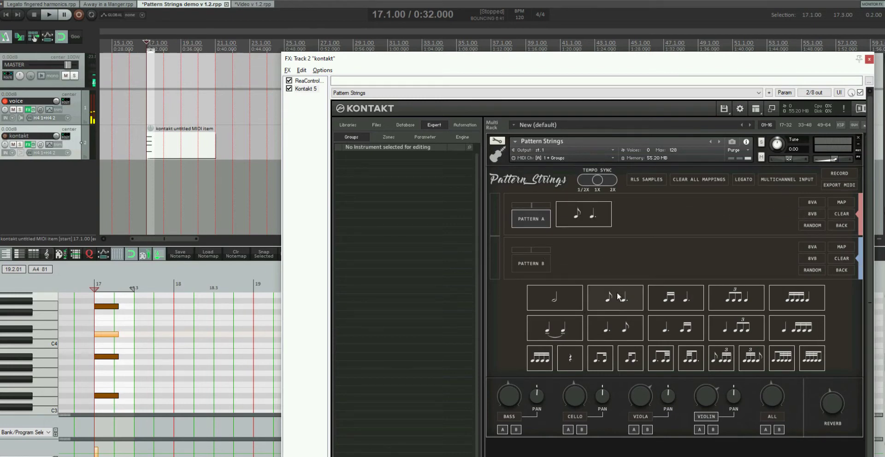
# Select all chord notes, lengthen them, and audition the single-slot pattern.
pyautogui.hotkey('ctrl', 'a')
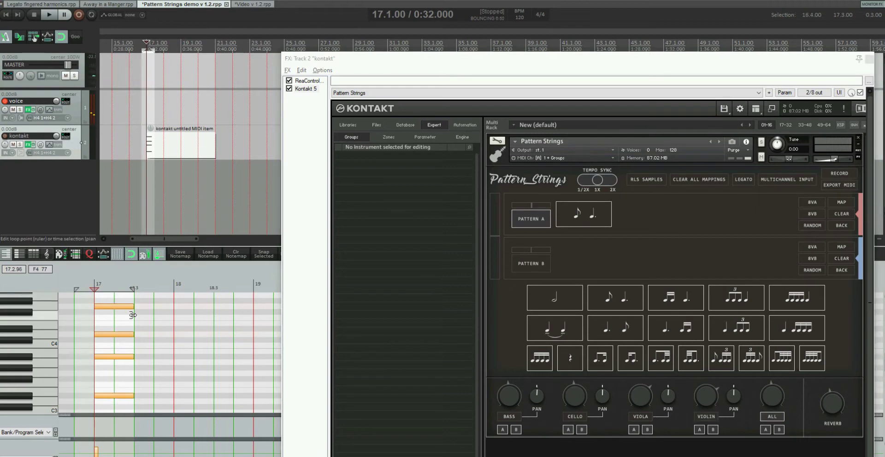
pyautogui.press('space')
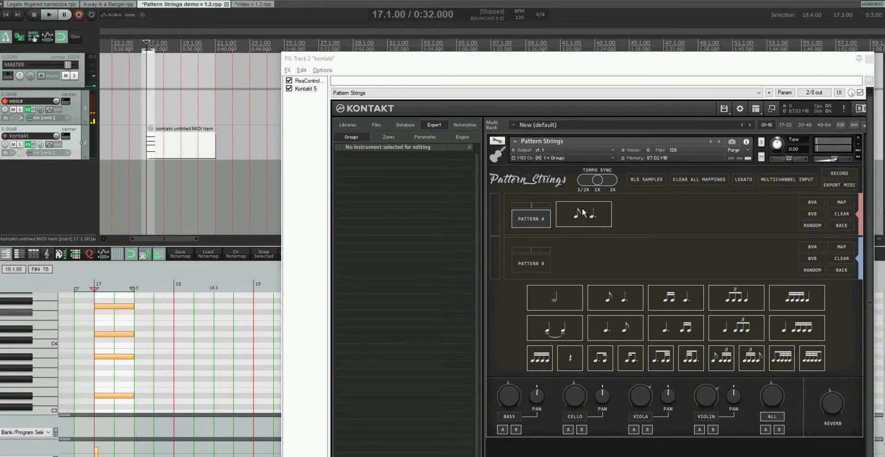
pyautogui.press('space')
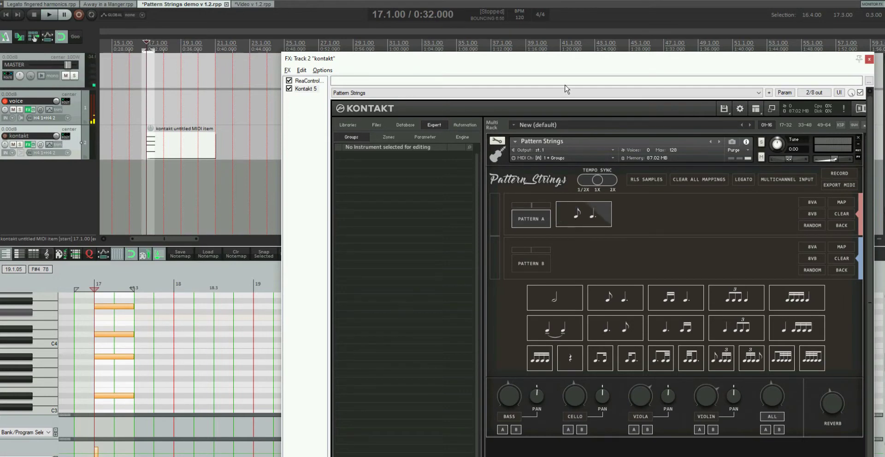
pyautogui.press('space')
pyautogui.press('space')
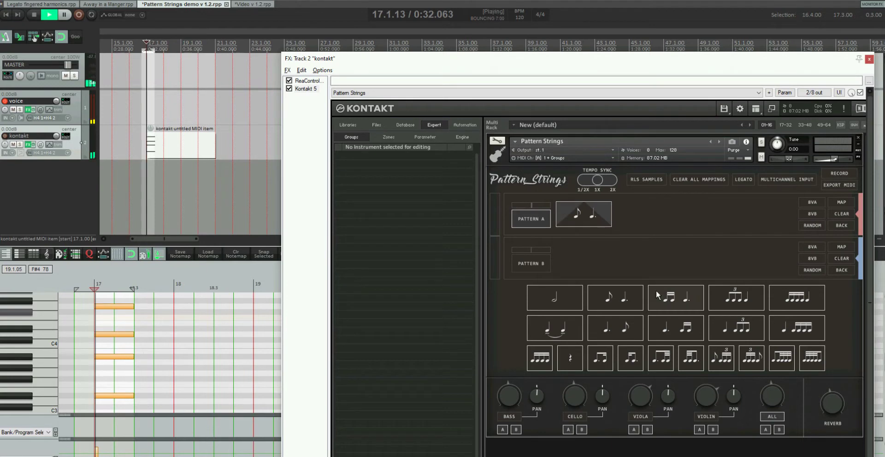
# Fill Pattern A with four copies of the eighth-plus-dotted-quarter rhythm and play it.
pyautogui.moveTo(610, 214); pyautogui.dragTo(792, 219)
pyautogui.press('space')
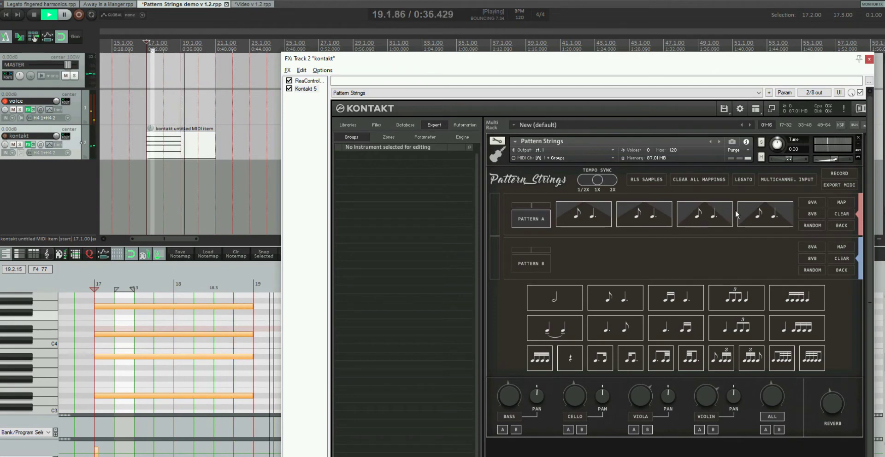
pyautogui.press('space')
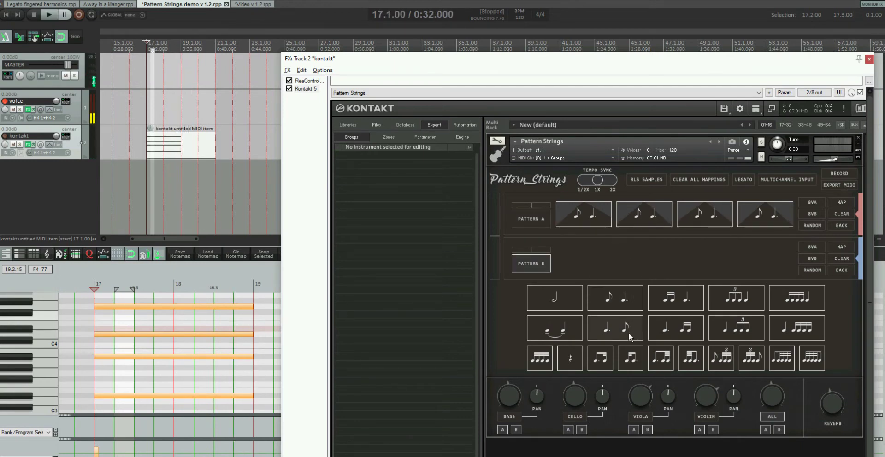
# Add eighth-plus-dotted-quarter slots to Pattern B and draw a rising dynamics shape on its first slot.
pyautogui.click(624, 294)
pyautogui.click(625, 294)
pyautogui.click(624, 294)
pyautogui.click(625, 294)
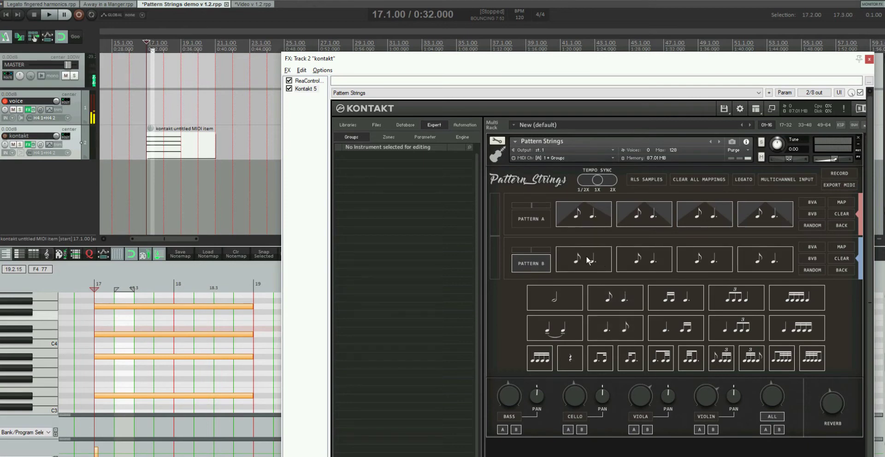
pyautogui.moveTo(604, 260); pyautogui.dragTo(605, 229)
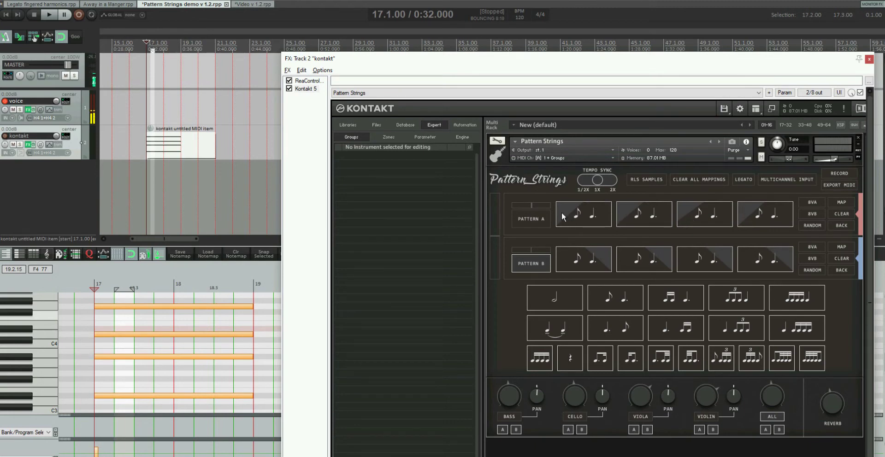
# Turn on 8VA for Pattern A, then audition the octave-raised strings with Pattern B.
pyautogui.click(811, 201)
pyautogui.press('space')
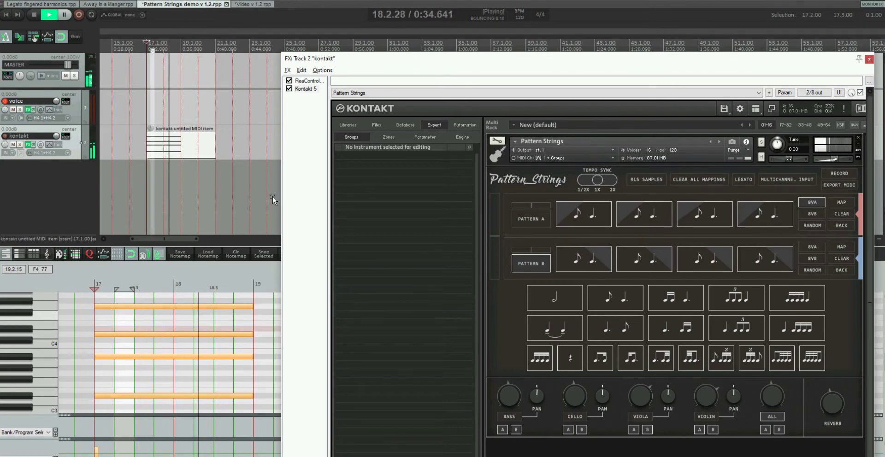
pyautogui.press('space')
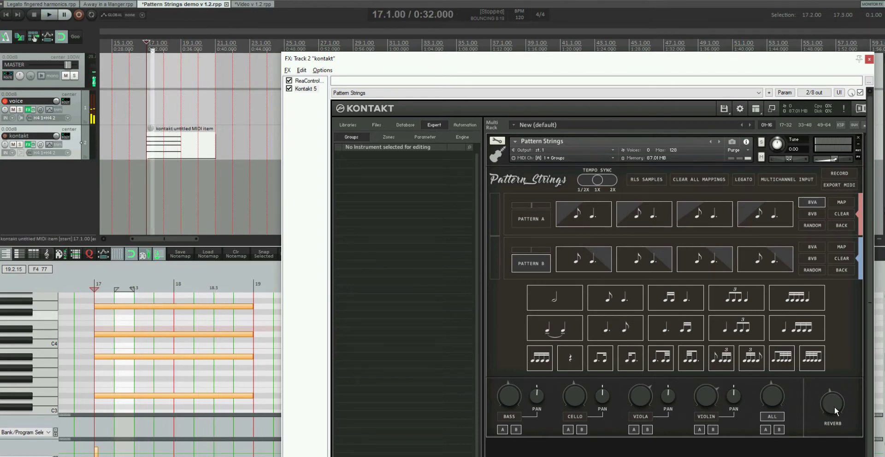
pyautogui.press('space')
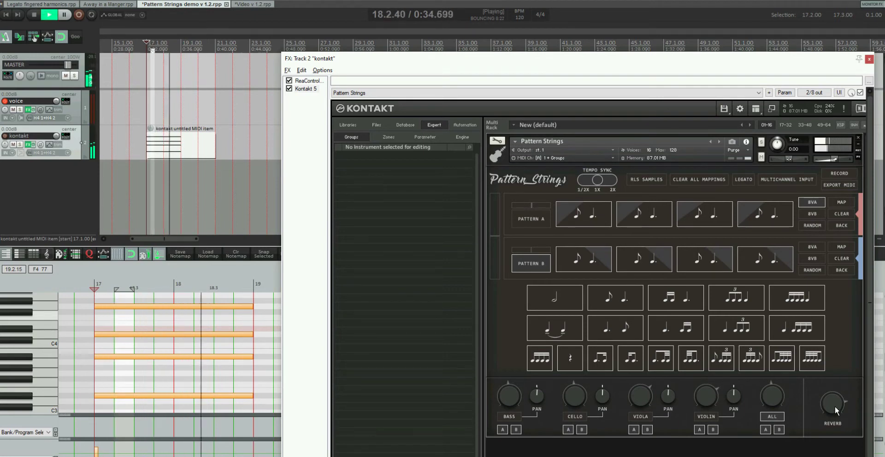
pyautogui.press('space')
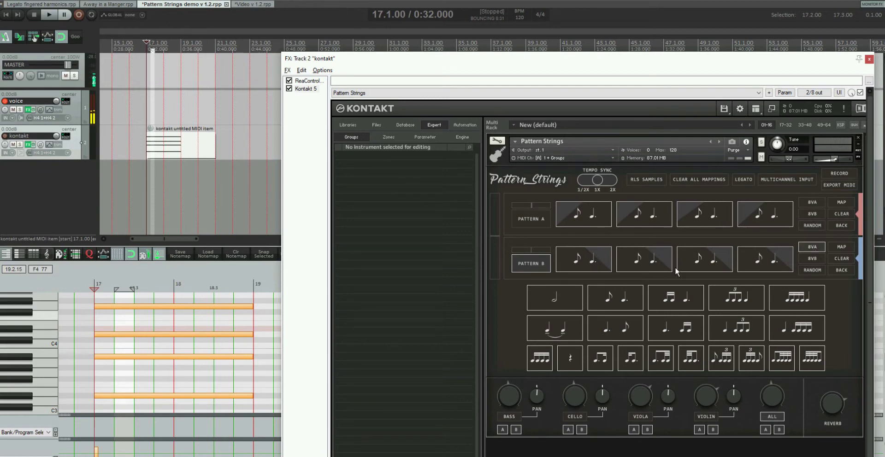
pyautogui.press('space')
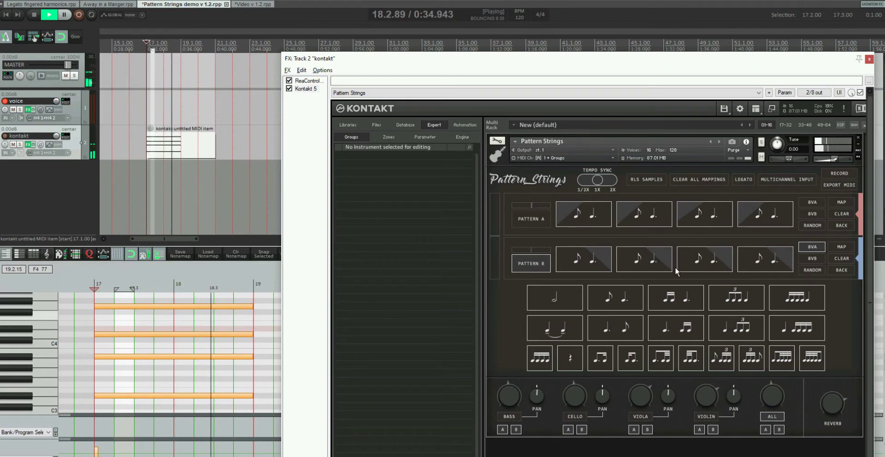
pyautogui.press('space')
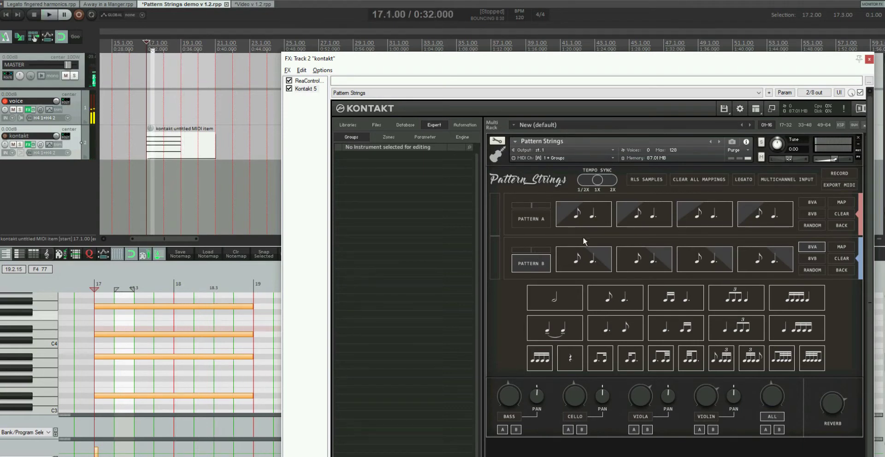